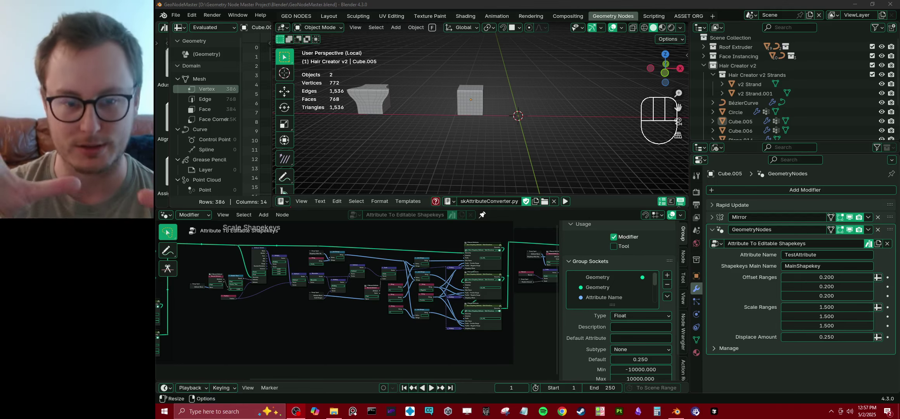
scroll(390, 291, "down", 4)
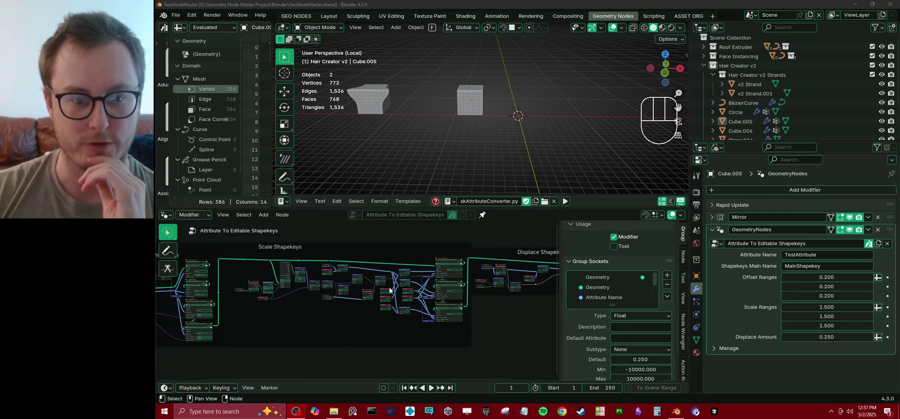
middle_click_drag(286, 299, 368, 291)
scroll(462, 299, "down", 2)
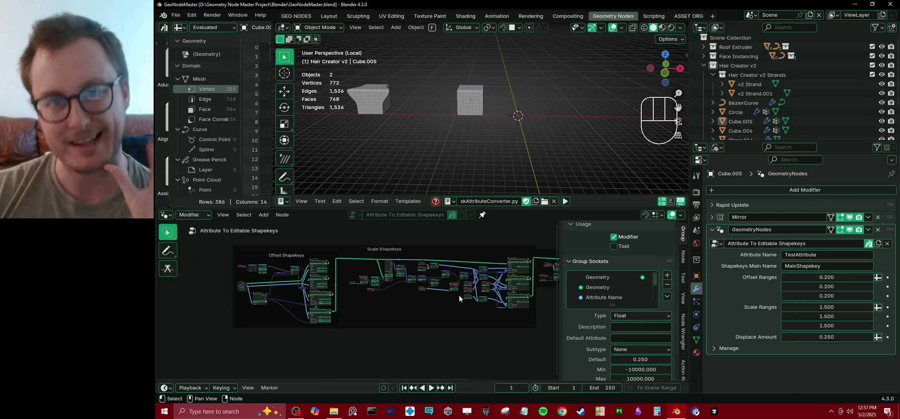
Step: Inspect the TestAttribute vertex weights on the undeformed cube in Weight Paint mode, and return to Object Mode
key("KP_3")
left_click(415, 97)
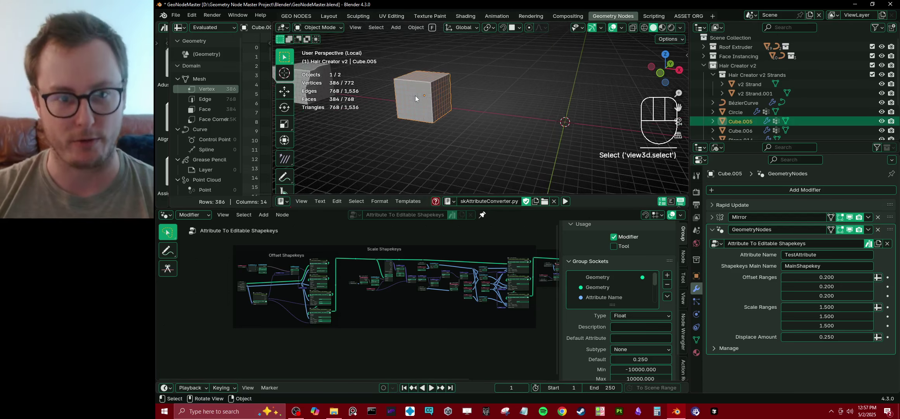
key("KP_Decimal")
mouse_move(430, 85)
middle_mouse_down()
mouse_move(474, 129)
mouse_move(488, 118)
mouse_move(527, 116)
middle_mouse_up()
key("ctrl+Tab")
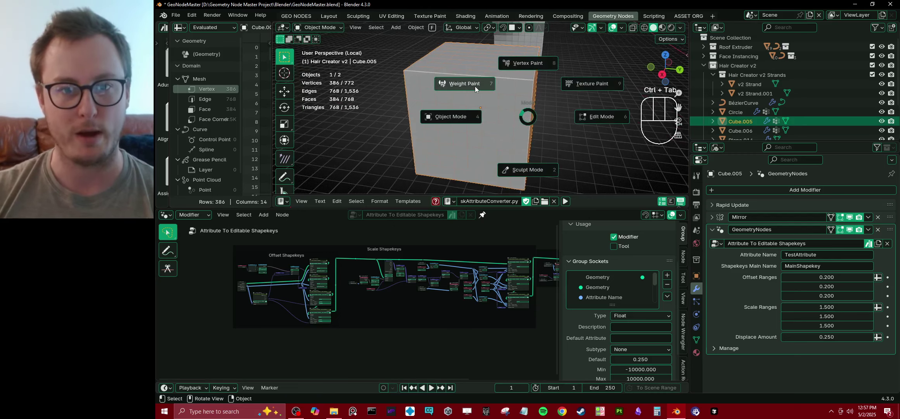
left_click(429, 94)
scroll(515, 108, "down", 3)
mouse_move(429, 93)
middle_mouse_down()
mouse_move(515, 108)
mouse_move(517, 122)
middle_mouse_up()
scroll(514, 108, "up", 5)
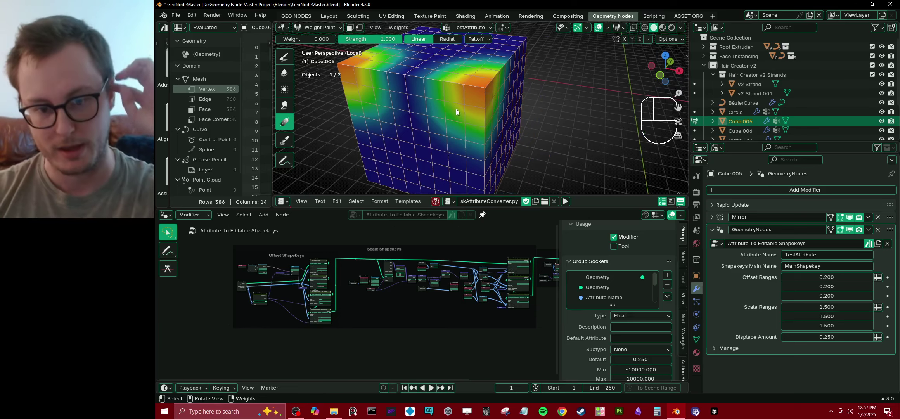
key("ctrl+Tab")
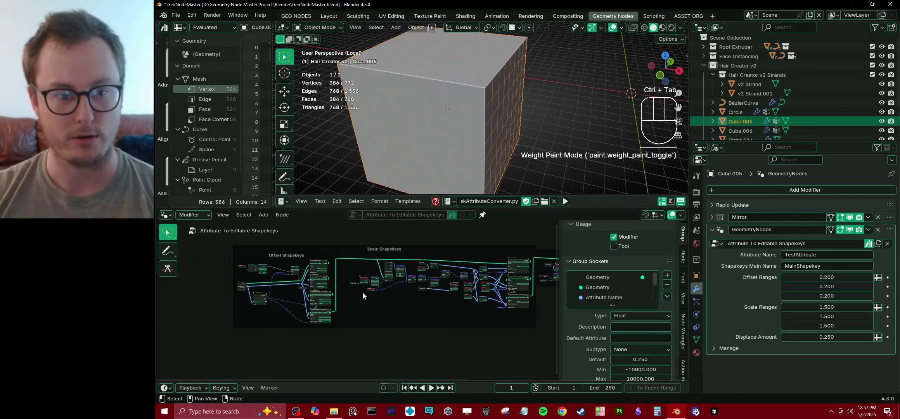
Step: Examine the node setup inside the Offset Shapekeys frame
scroll(380, 313, "up", 2)
scroll(380, 314, "up", 6)
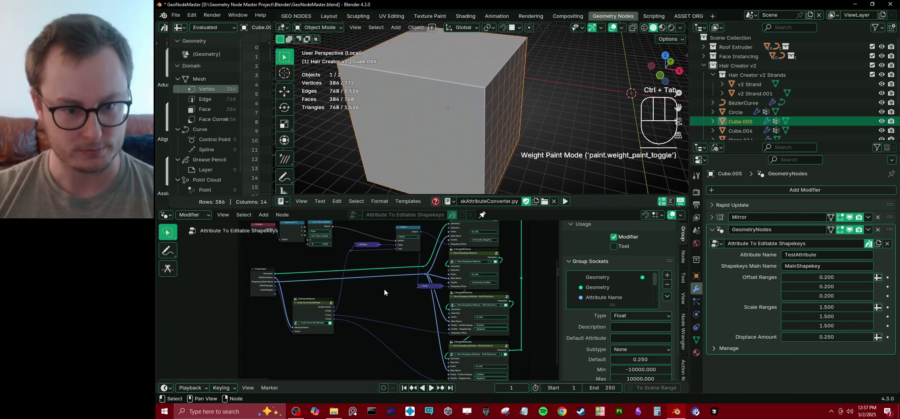
scroll(413, 285, "down", 2)
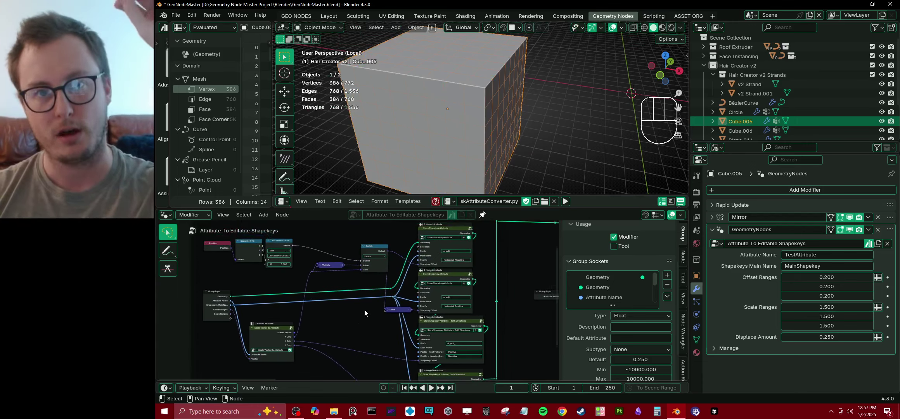
scroll(363, 313, "down", 2)
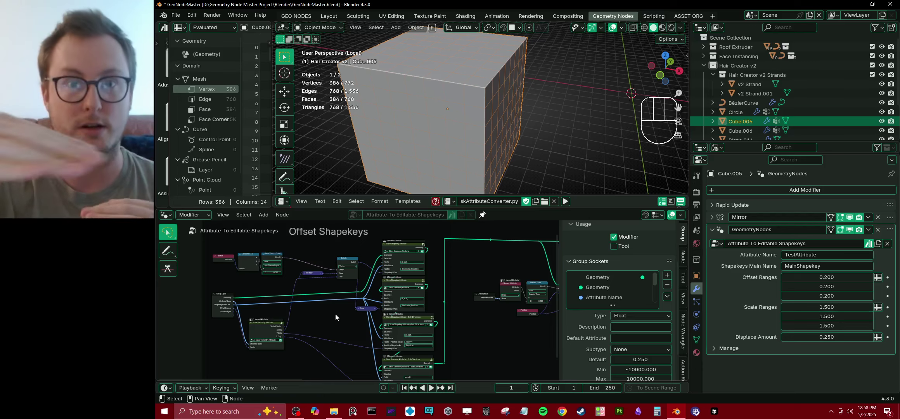
middle_click_drag(434, 280, 303, 291)
Step: Duplicate the selected cube along the Y axis and position the copy behind the original
scroll(415, 165, "down", 2)
scroll(415, 168, "down", 2)
key("shift+d")
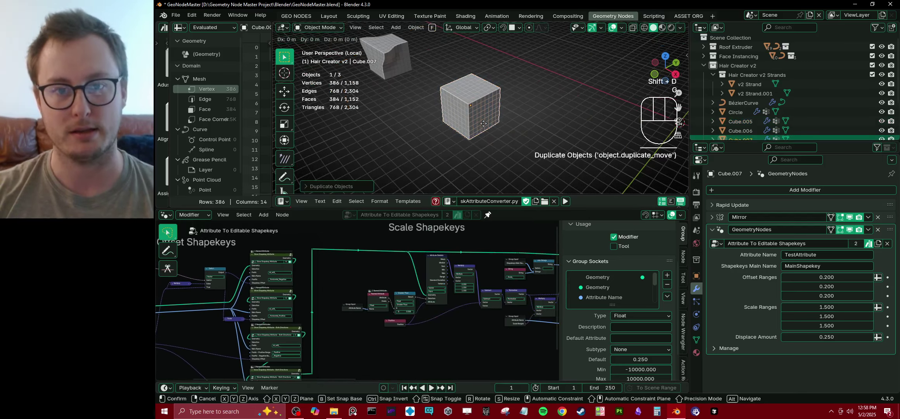
key("y")
left_click(539, 91)
key("g")
left_click(531, 81)
Step: Convert the duplicated cube to a mesh and run the skAttributeConverter.py script on it
key("q")
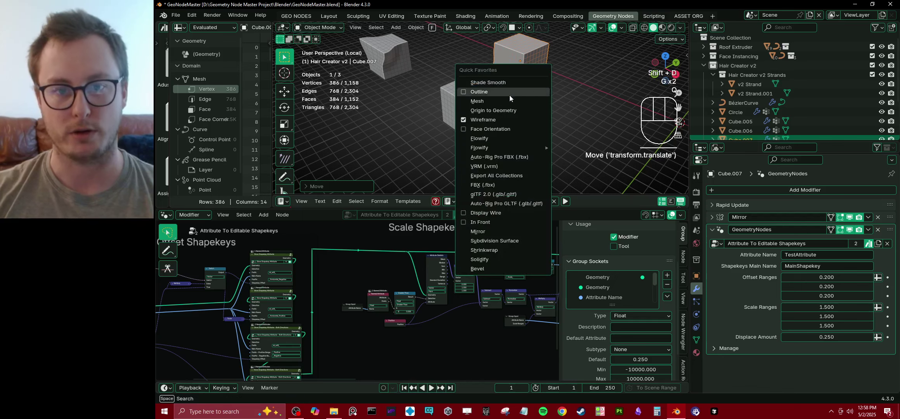
left_click(479, 101)
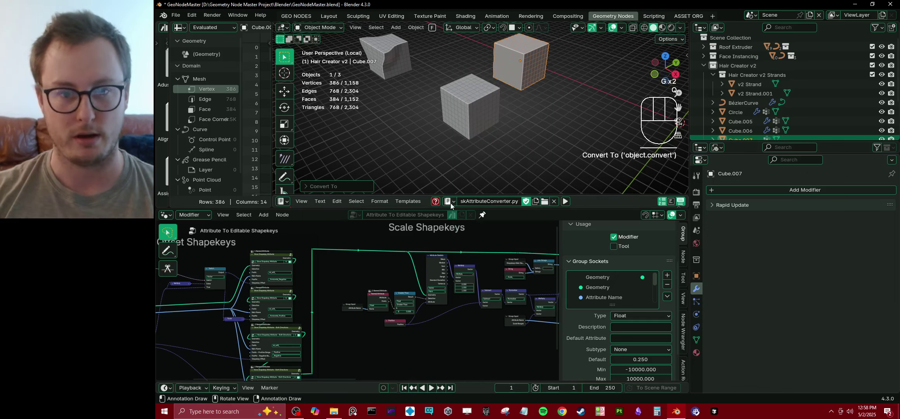
left_click(565, 201)
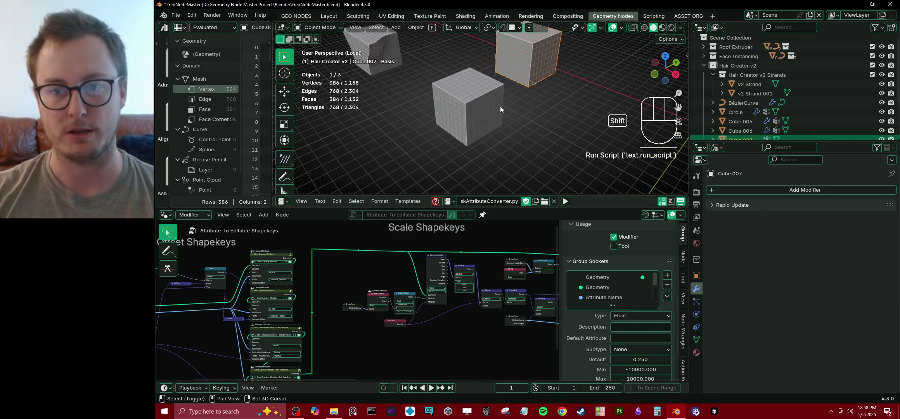
Step: Show the duplicated cube's shape keys in its mesh data properties and widen that editor so the full key names fit
middle_click_drag(499, 107, 429, 157, "shift")
left_click(695, 339)
middle_click_drag(464, 125, 487, 157)
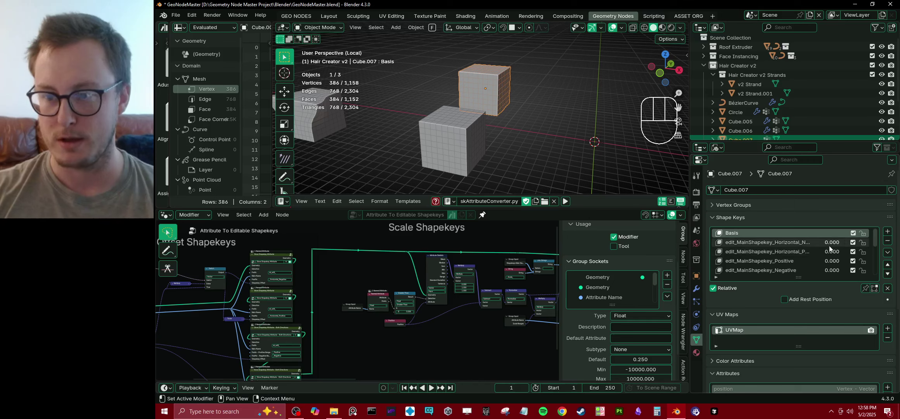
mouse_move(828, 244)
left_mouse_down()
mouse_move(855, 243)
mouse_move(828, 252)
left_mouse_up()
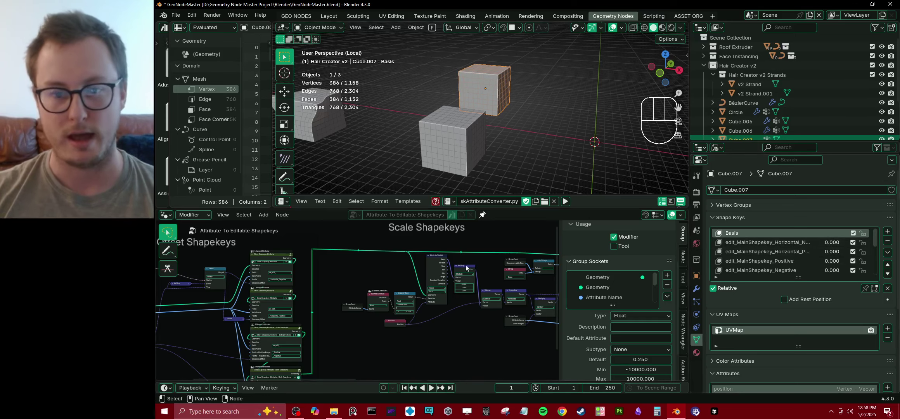
left_click_drag(689, 263, 615, 258)
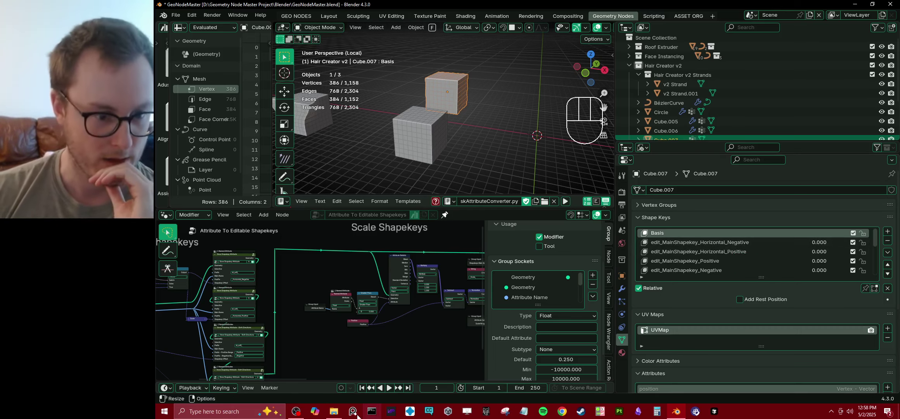
Step: Delete the Scale Shapekeys frame from around its nodes in the node tree
scroll(376, 298, "down", 5)
scroll(375, 298, "down", 1)
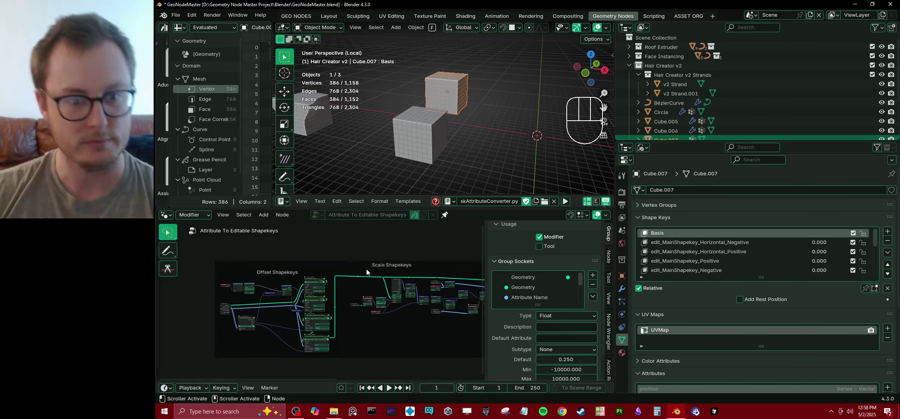
left_click(361, 251)
key("ctrl+z")
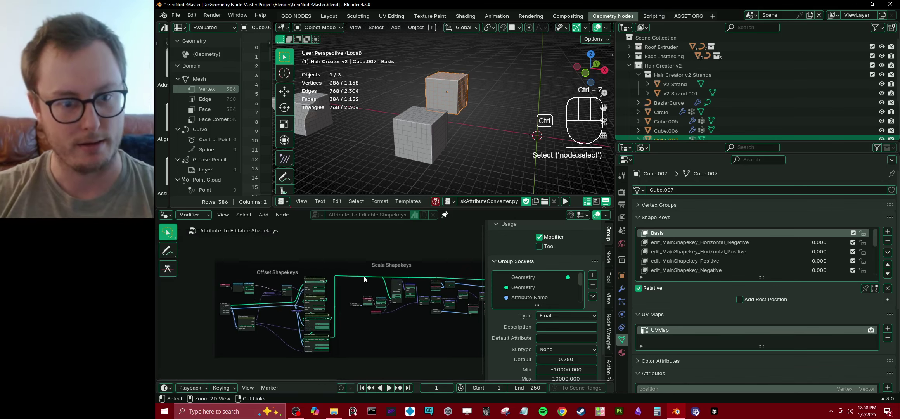
left_click(332, 263)
key("x")
middle_click_drag(367, 262, 273, 257)
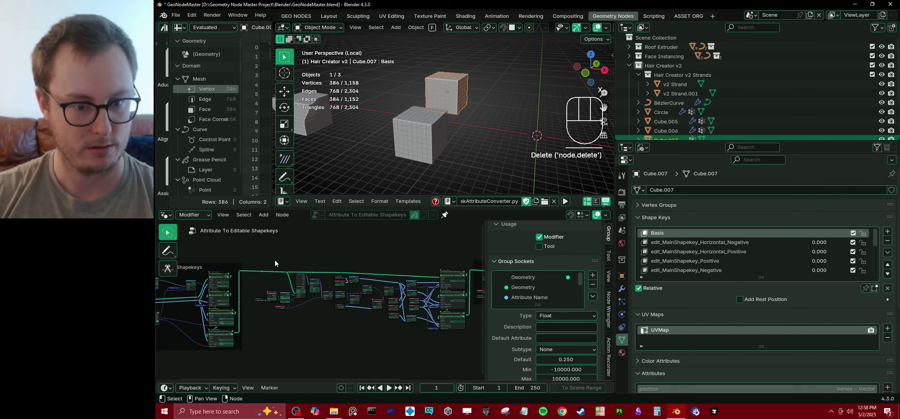
key("b")
right_click(261, 252)
Step: Undo the frame deletion and all earlier changes back to before the cube was duplicated
key("ctrl+z")
key("ctrl+z")
key("ctrl+z")
key("ctrl+z")
key("ctrl+z")
key("ctrl+z")
key("ctrl+z")
key("ctrl+z")
key("ctrl+z")
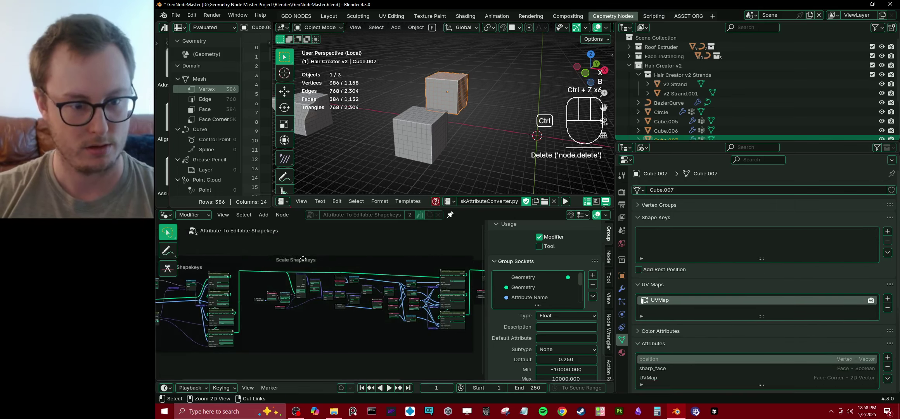
key("ctrl+z")
key("ctrl+z")
key("ctrl+z")
key("ctrl+z")
key("ctrl+z")
key("ctrl+z")
middle_click_drag(303, 259, 378, 268)
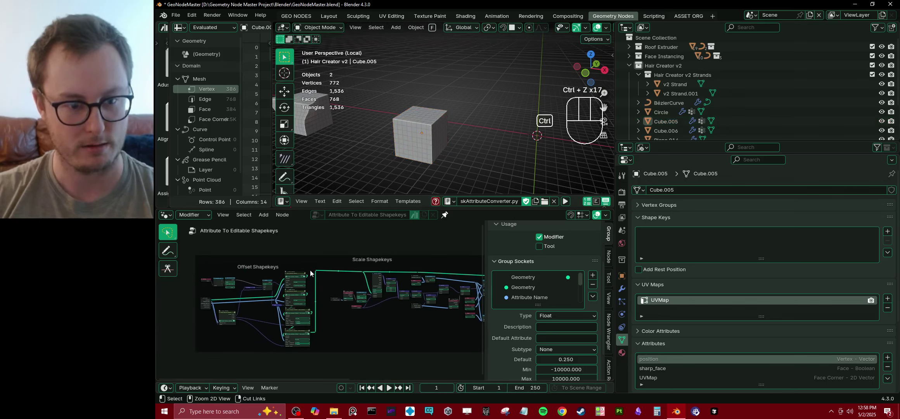
key("ctrl+z")
key("ctrl+z")
Step: Redo the undone changes up to the point before the Scale Shapekeys frame was deleted, and deselect the nodes
key("ctrl+shift+z")
key("ctrl+shift+z")
key("ctrl+shift+z")
key("ctrl+shift+z")
key("ctrl+shift+z")
key("ctrl+shift+z")
key("ctrl+shift+z")
key("ctrl+shift+z")
key("ctrl+shift+z")
key("ctrl+shift+z")
key("ctrl+shift+z")
key("ctrl+shift+z")
key("ctrl+shift+z")
key("ctrl+shift+z")
key("ctrl+shift+z")
key("ctrl+shift+z")
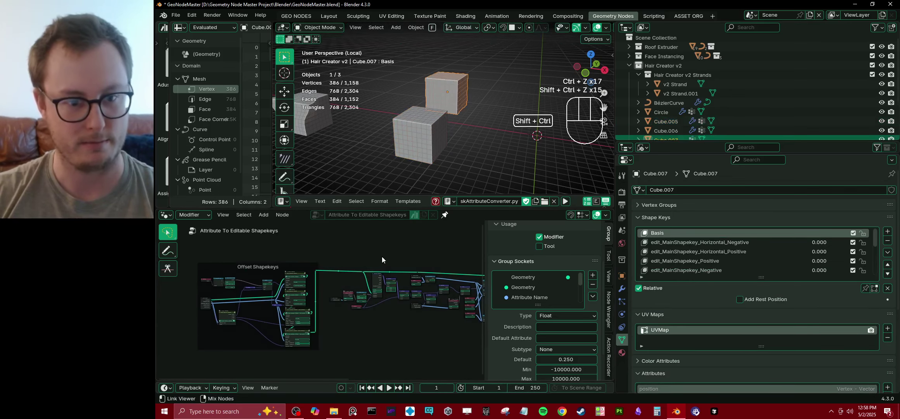
mouse_move(382, 256)
middle_mouse_down()
mouse_move(314, 254)
mouse_move(373, 261)
middle_mouse_up()
key("ctrl+shift+z")
key("ctrl+z")
key("ctrl+z")
left_click(373, 252)
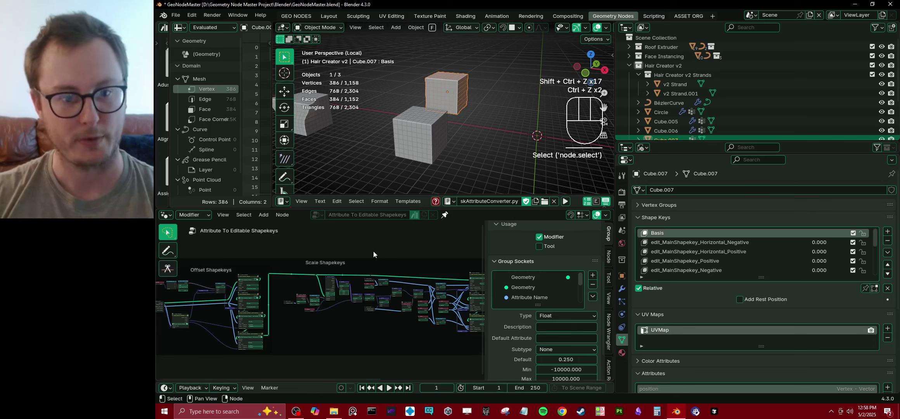
Step: Enlarge the Shape Keys list and look through its keys, also checking the cube's vertex groups
scroll(373, 260, "down", 2)
scroll(759, 242, "down", 8)
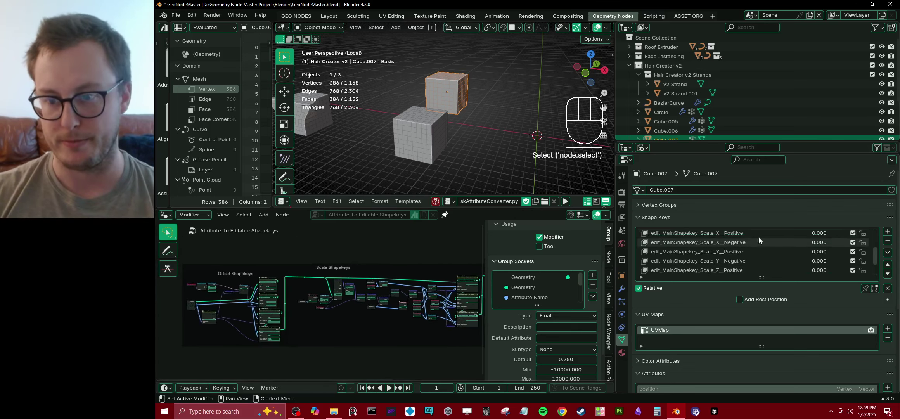
left_click_drag(765, 277, 761, 333)
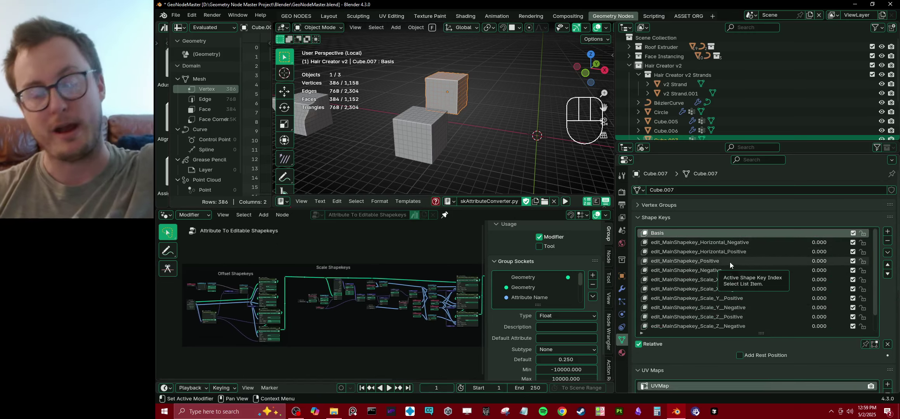
left_click(656, 208)
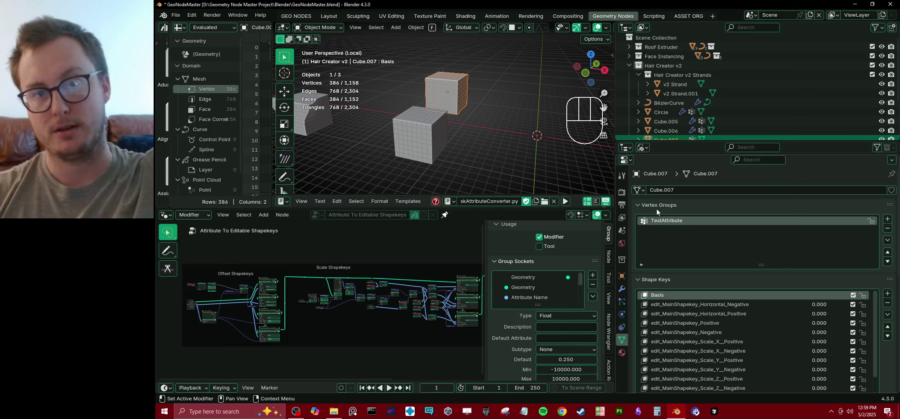
left_click(656, 209)
scroll(696, 294, "down", 2)
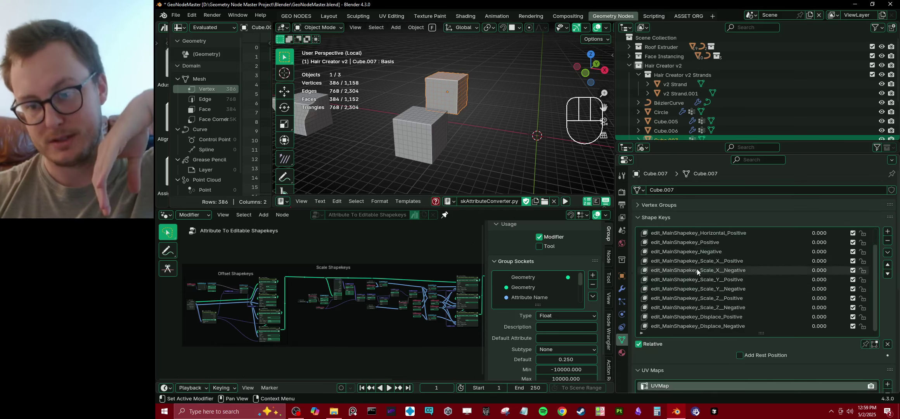
scroll(710, 265, "up", 2)
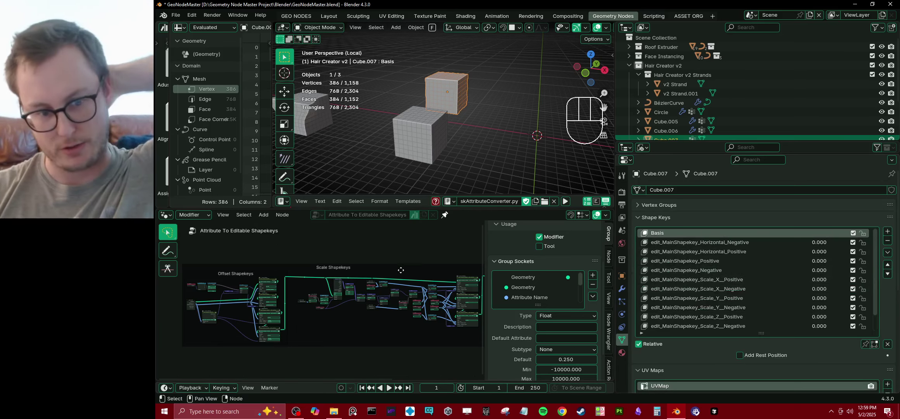
Step: Examine the node setup inside the Scale Shapekeys frame
middle_click_drag(390, 257, 383, 252)
middle_click_drag(329, 299, 338, 287)
middle_click_drag(400, 297, 380, 296)
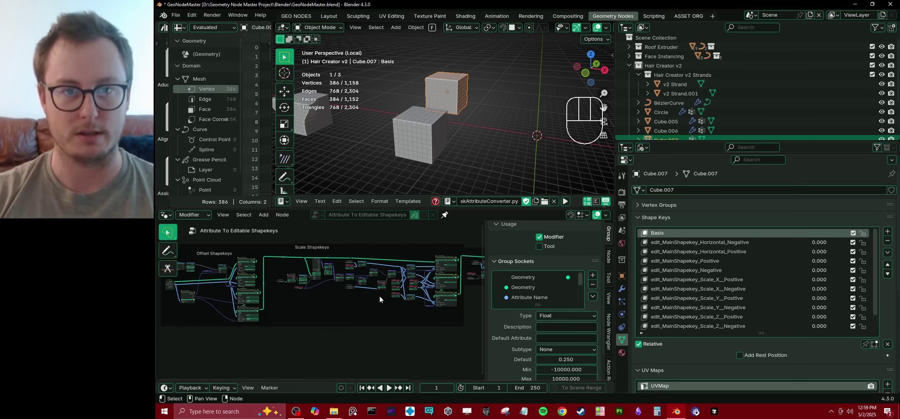
scroll(407, 281, "up", 2)
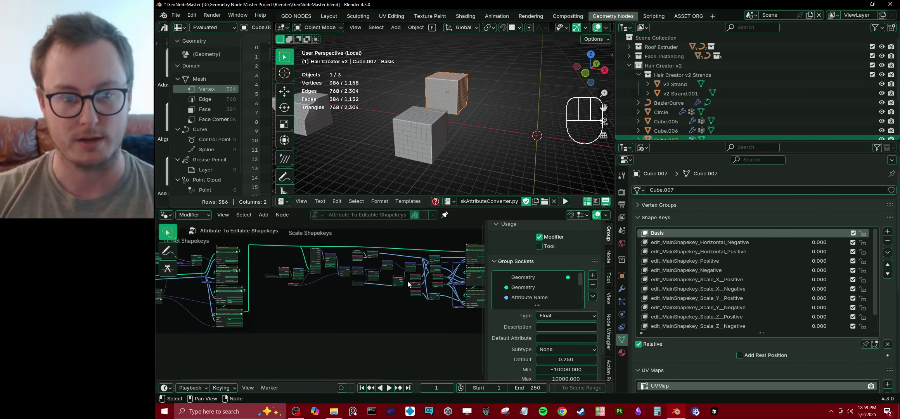
middle_click_drag(406, 280, 391, 298)
scroll(428, 287, "up", 4)
scroll(397, 288, "up", 4)
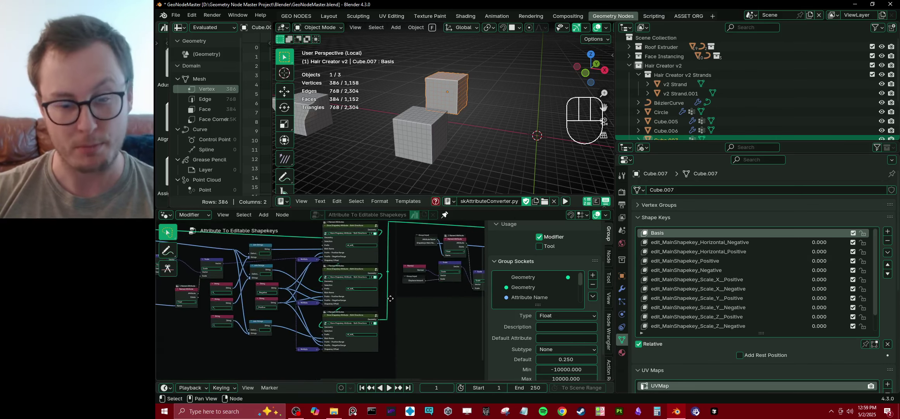
Step: Hide the node editor's sidebar and shift the Displace Shapekeys frame slightly upward
key("n")
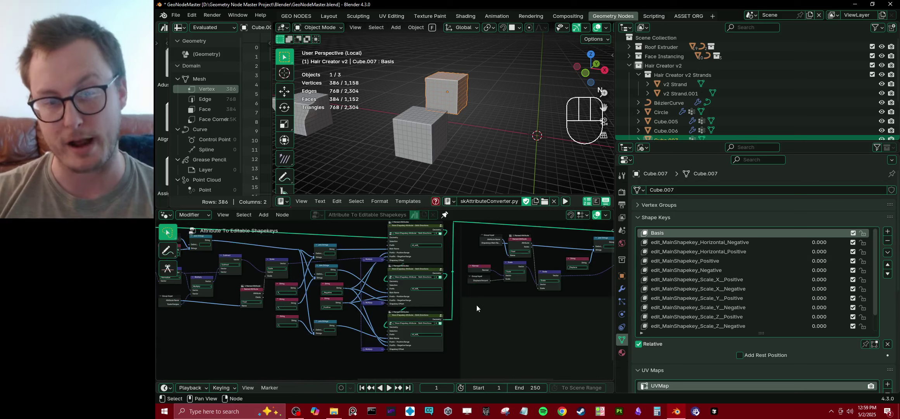
scroll(477, 305, "down", 3)
middle_click_drag(477, 305, 447, 297)
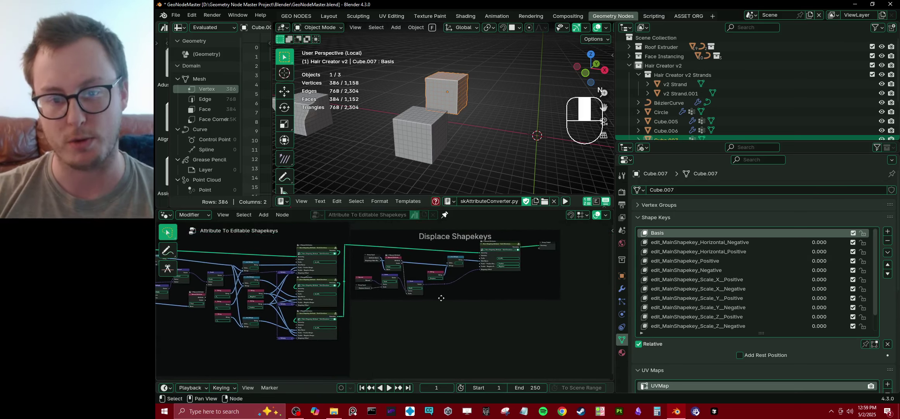
left_click(437, 234)
key("g")
left_click(437, 229)
middle_click_drag(395, 306, 415, 306)
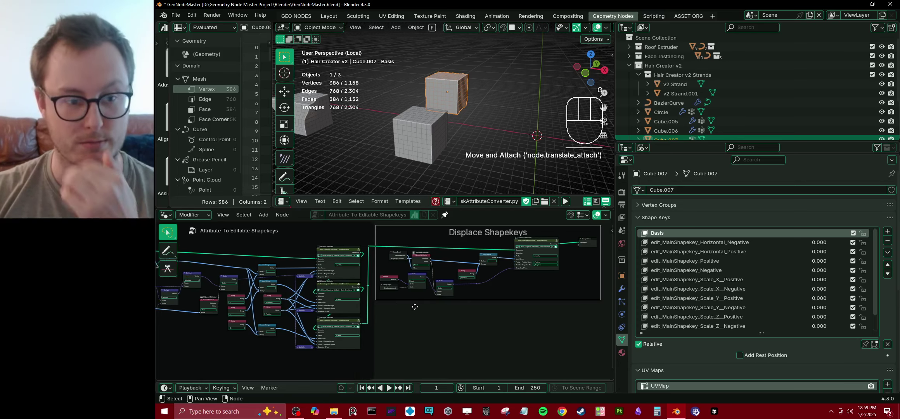
scroll(414, 306, "down", 5)
middle_click_drag(338, 267, 325, 263)
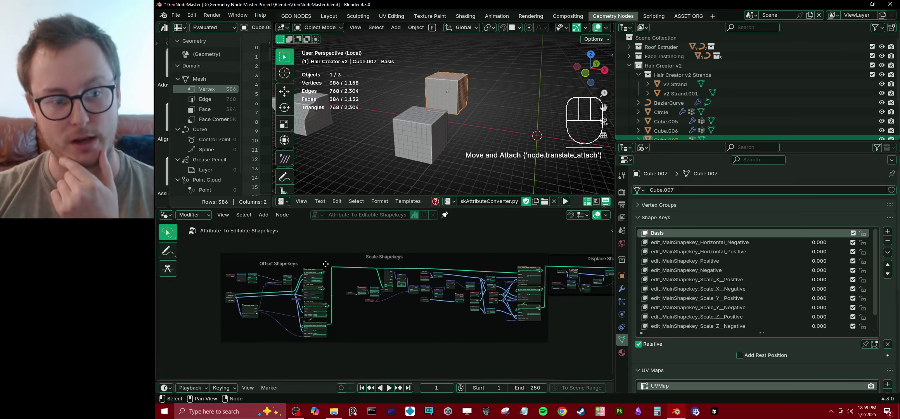
Step: Examine the Displace Shapekeys frame and how it follows the Scale Shapekeys frame in the node tree
middle_click_drag(410, 251, 366, 251)
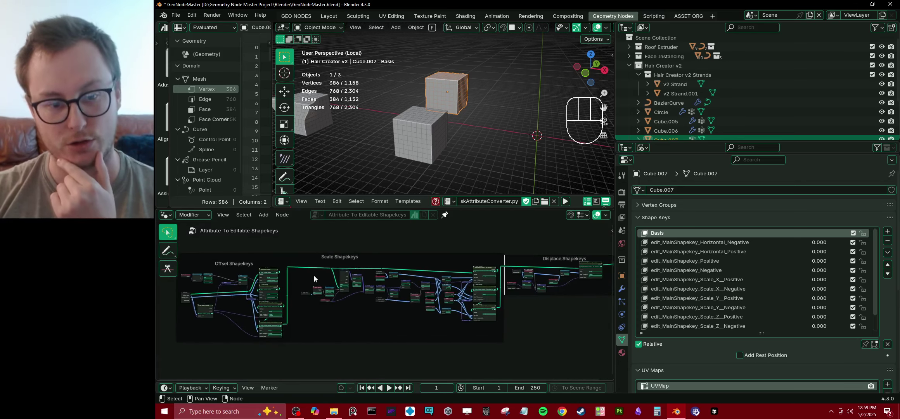
middle_click_drag(487, 311, 394, 301)
scroll(473, 305, "up", 3)
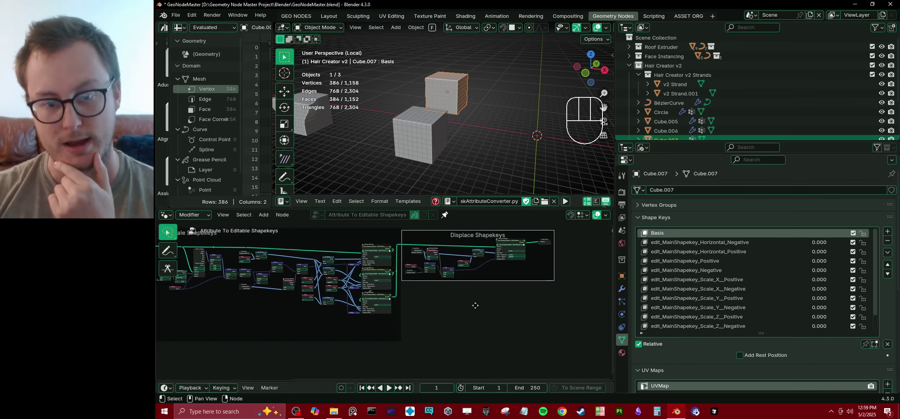
middle_click_drag(474, 305, 417, 316)
scroll(416, 279, "up", 5)
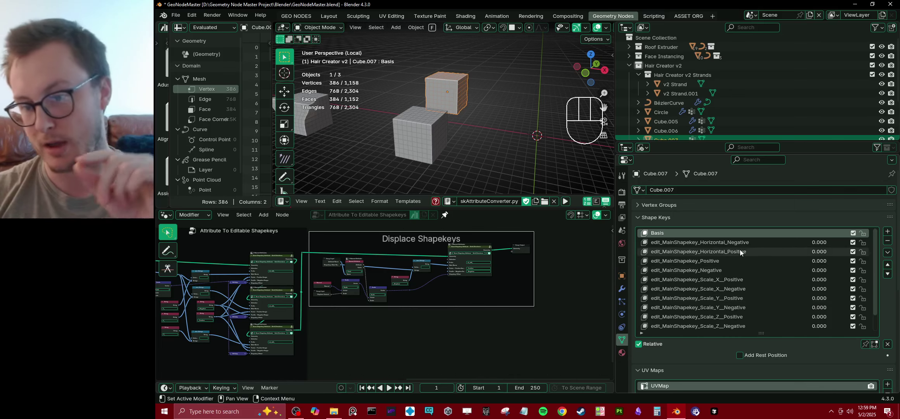
scroll(745, 289, "down", 2)
scroll(744, 288, "up", 2)
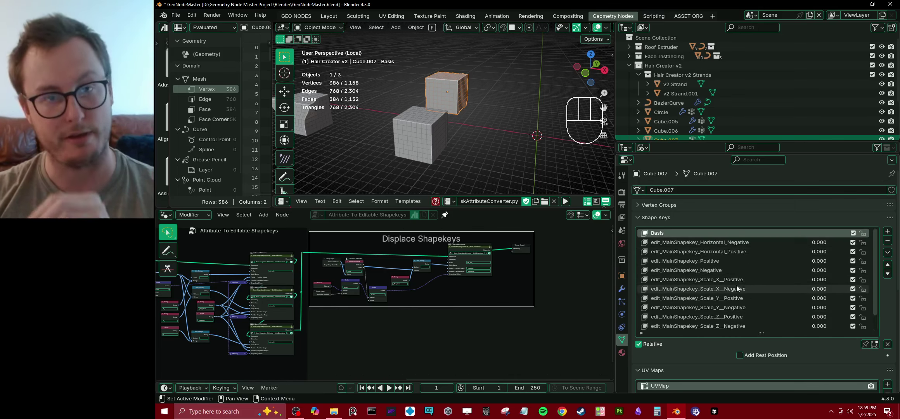
middle_click_drag(426, 332, 513, 304)
middle_click_drag(443, 312, 497, 302)
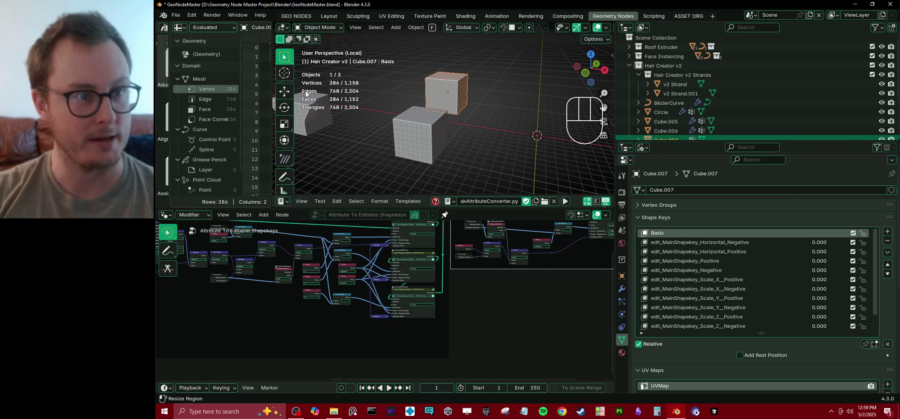
Step: Save the current file and open the recent file Daro.blend
key("ctrl+s")
left_click(178, 16)
mouse_move(200, 44)
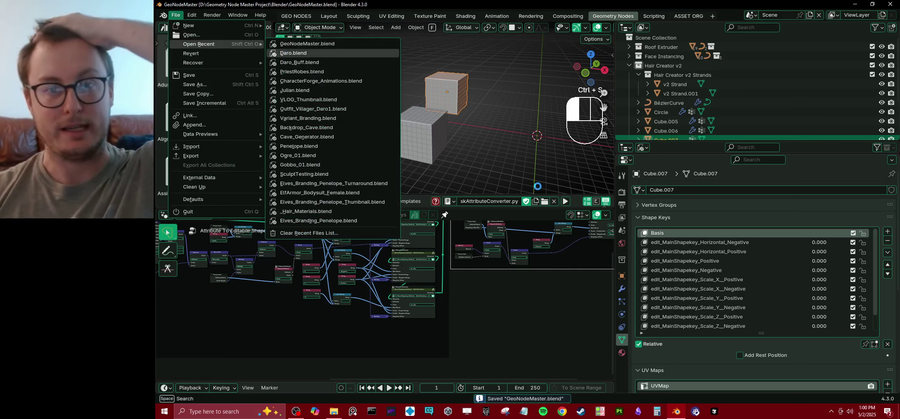
left_click(293, 53)
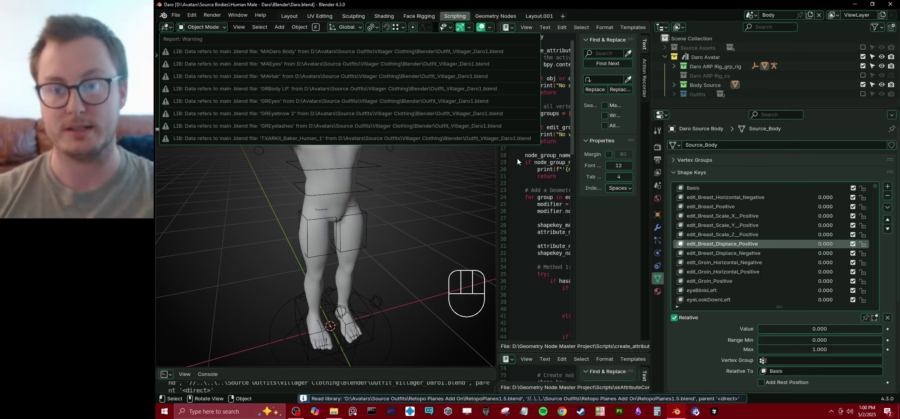
Step: Look through the edit shape keys of the Source_Body mesh and view the whole body from the front
scroll(777, 230, "down", 5)
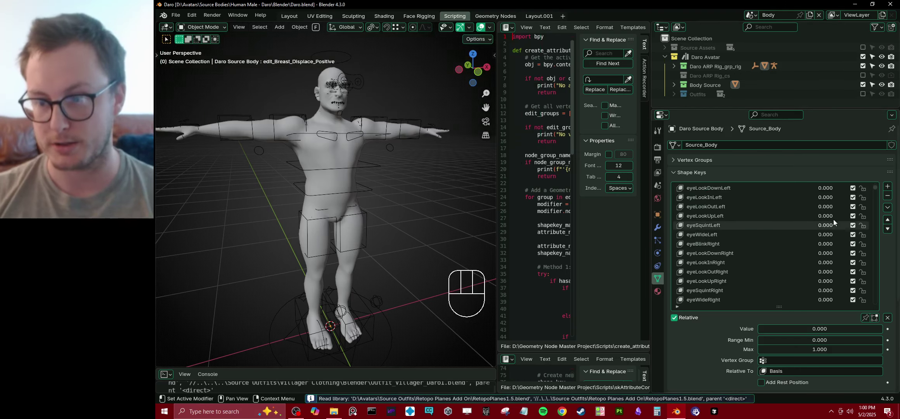
left_click_drag(872, 189, 873, 270)
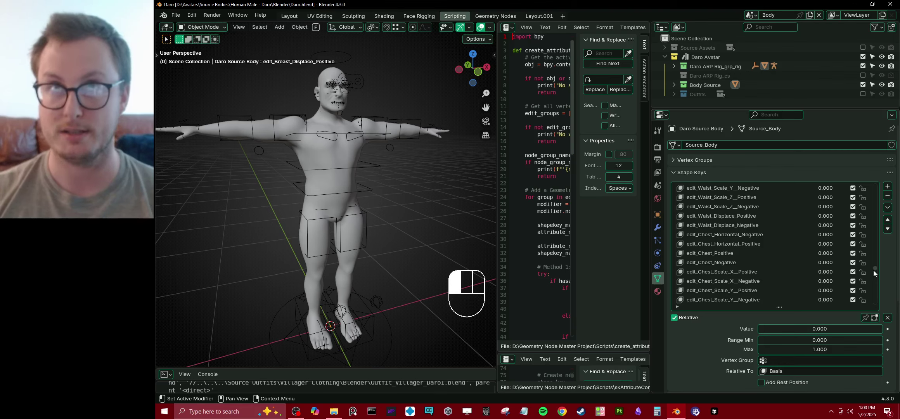
left_click_drag(873, 270, 870, 260)
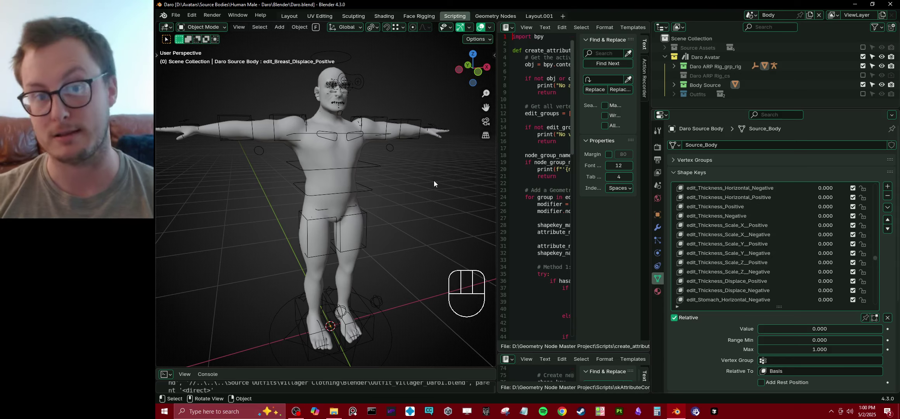
middle_click_drag(423, 189, 392, 197)
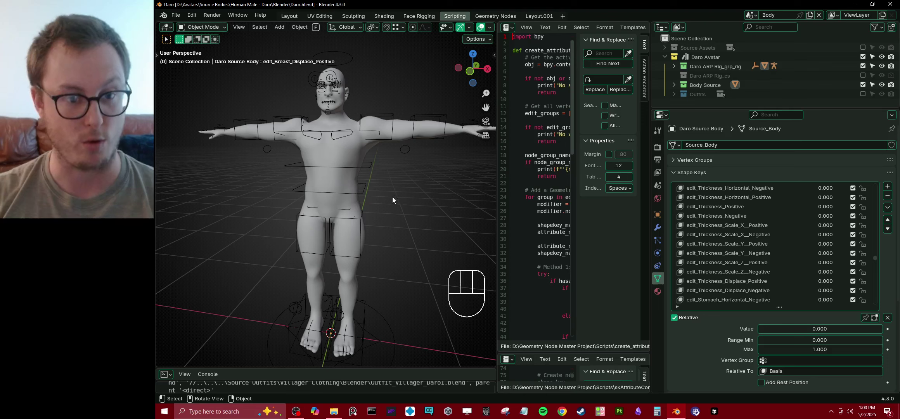
scroll(403, 204, "down", 3)
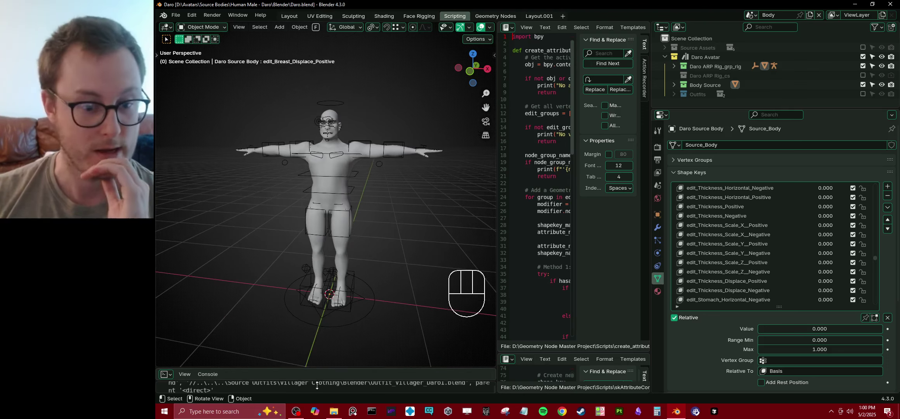
Step: Switch to File Explorer, open the Character Forge Web App folder and launch the Character Forge web app
left_click(334, 412)
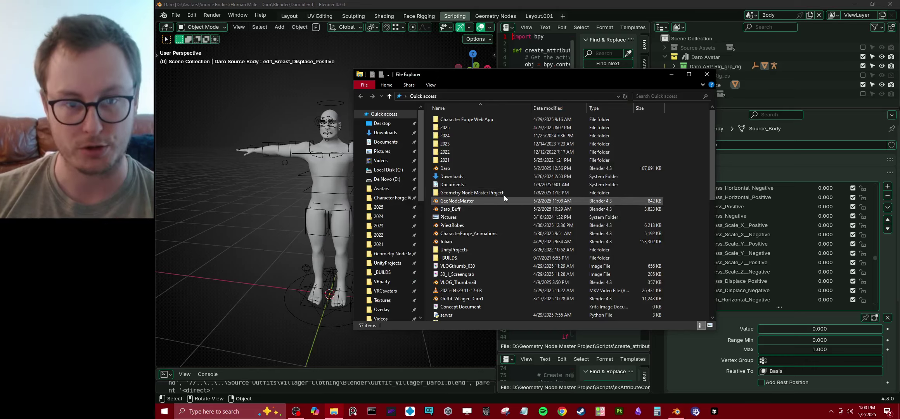
left_click(396, 198)
double_click(454, 193)
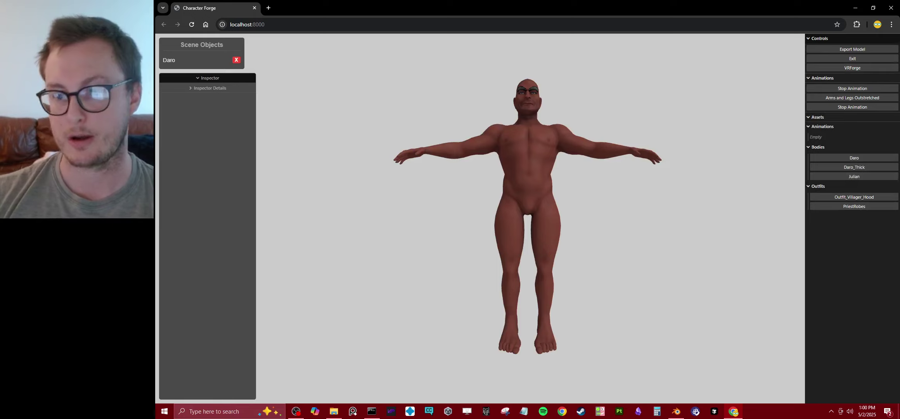
Step: Select the Daro body in the Character Forge scene and look through its shape key groups
left_click_drag(508, 182, 540, 207)
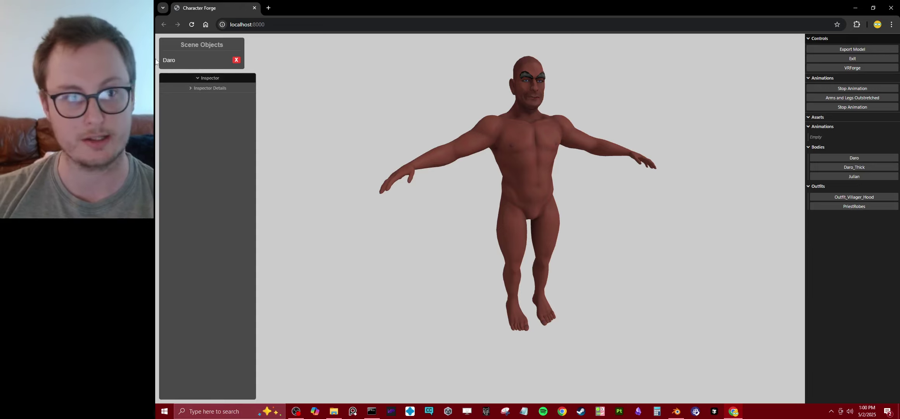
left_click(174, 60)
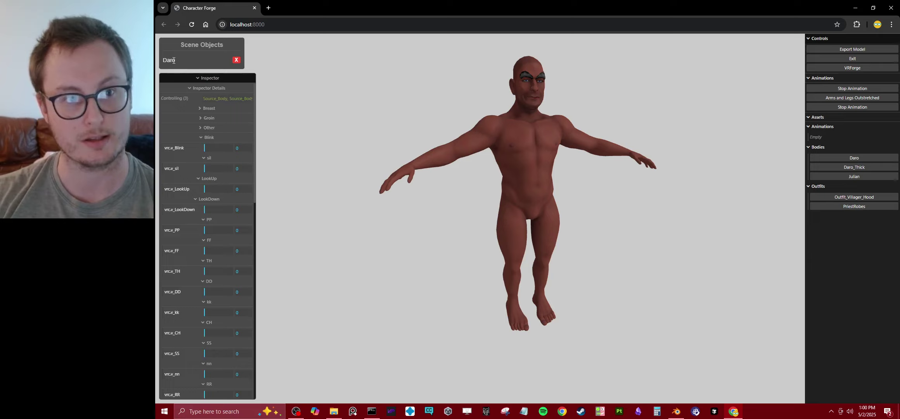
scroll(228, 167, "down", 6)
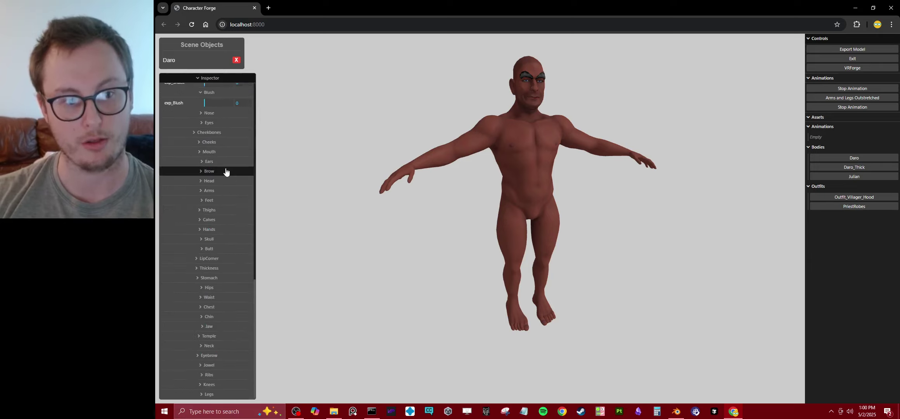
scroll(226, 173, "up", 8)
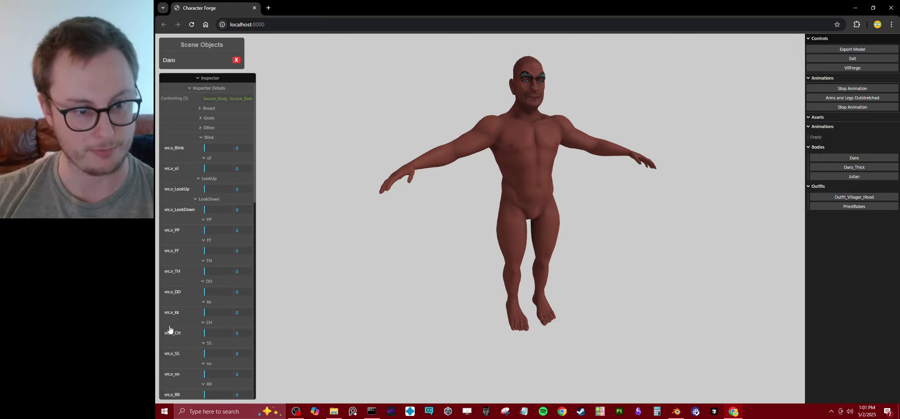
scroll(185, 167, "down", 2)
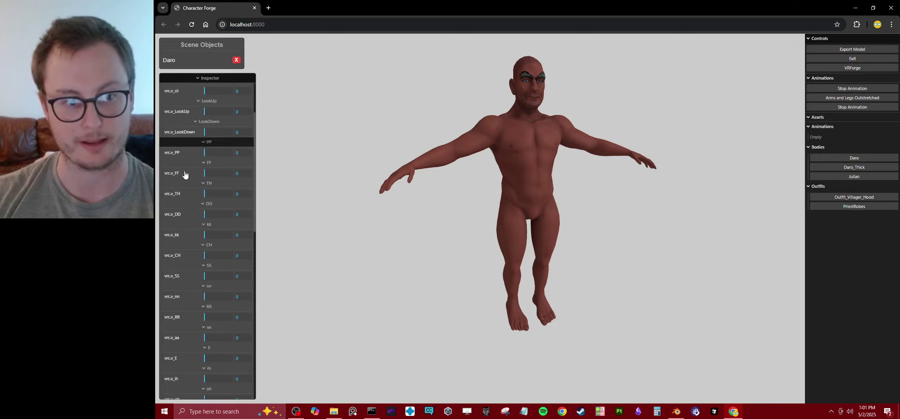
scroll(187, 296, "down", 15)
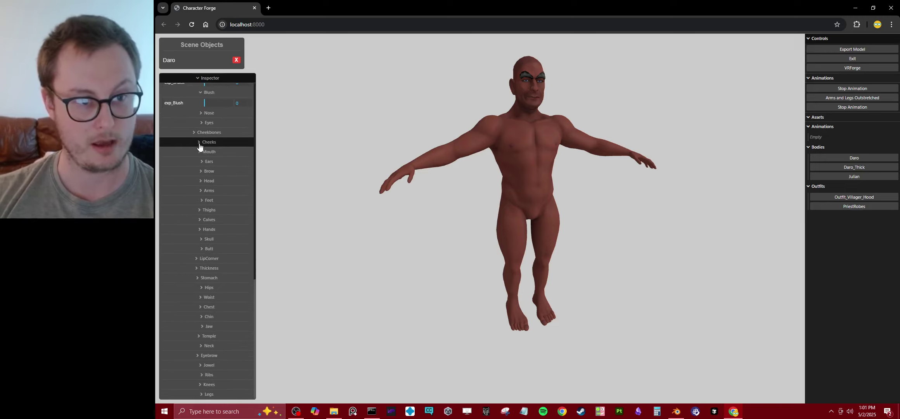
Step: Expand Daro's Cheeks group, set Horizontal to -0.17 and inspect the face up close
left_click(197, 143)
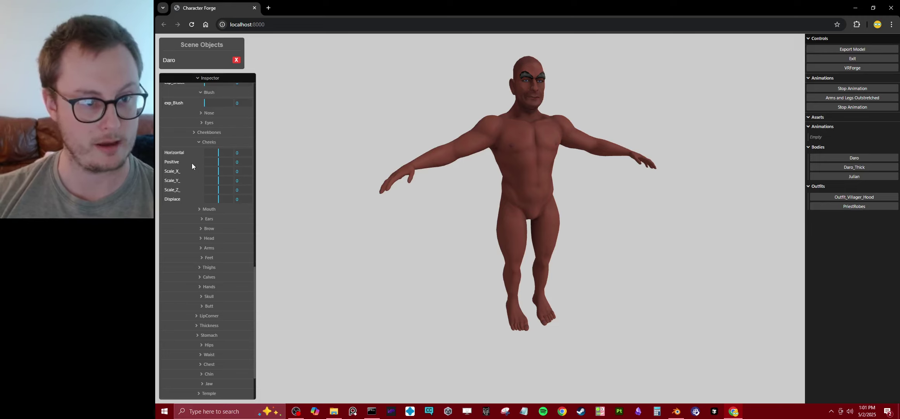
left_click_drag(218, 153, 218, 154)
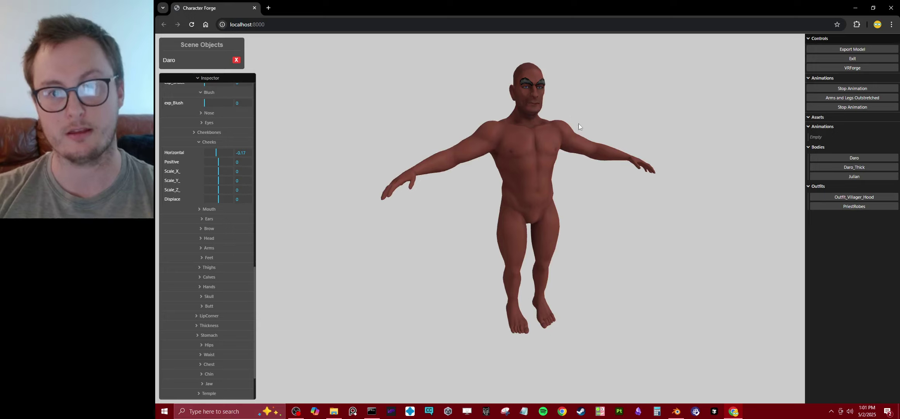
scroll(569, 114, "up", 5)
scroll(562, 124, "down", 5)
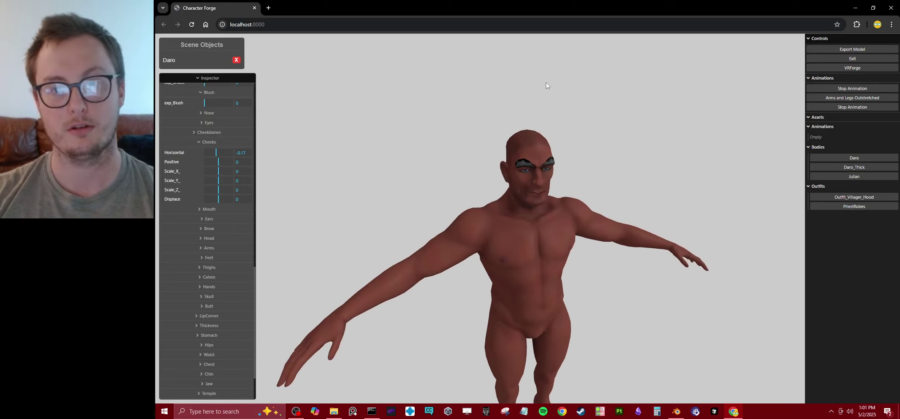
scroll(545, 83, "up", 6)
scroll(554, 127, "down", 3)
left_click_drag(553, 128, 481, 129)
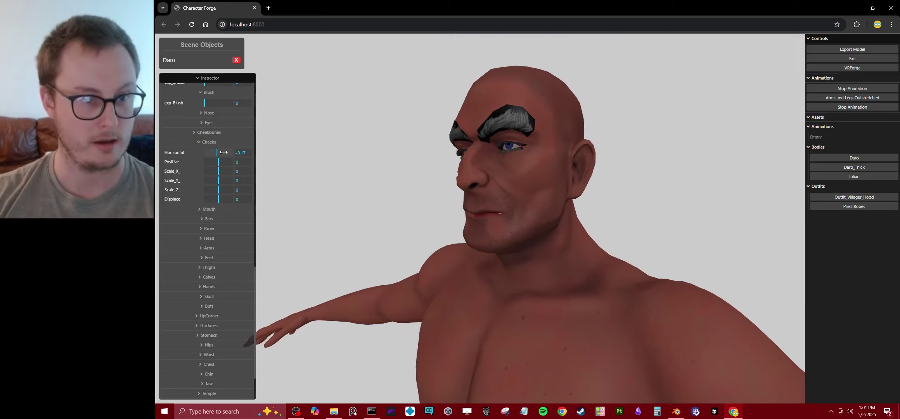
Step: Try the Cheeks Horizontal value at -0.04 and raise it to 0.26, comparing the face from several angles
left_click_drag(216, 152, 218, 152)
left_click_drag(419, 164, 517, 159)
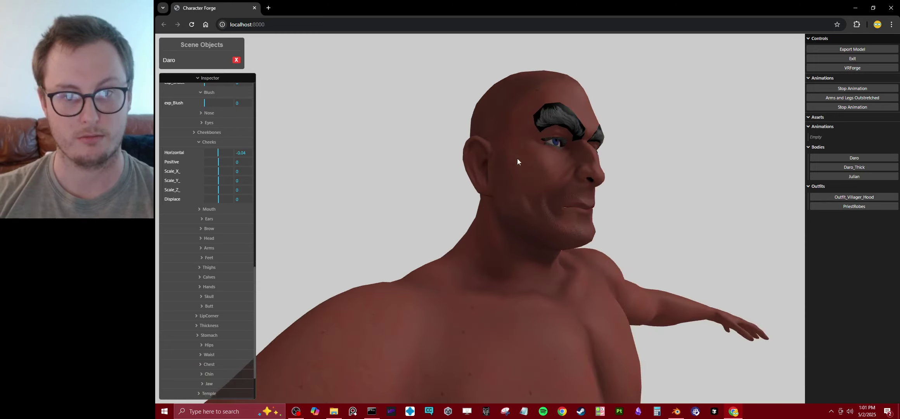
left_click_drag(218, 149, 220, 149)
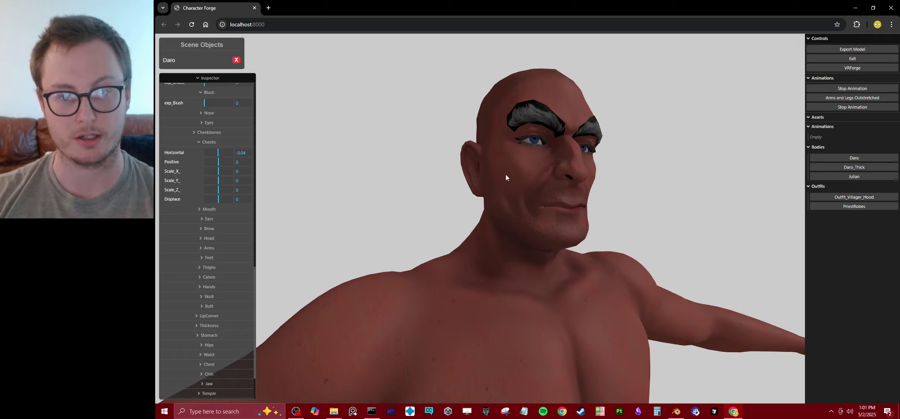
mouse_move(505, 175)
left_mouse_down()
mouse_move(418, 162)
mouse_move(403, 204)
mouse_move(553, 199)
mouse_move(502, 180)
left_mouse_up()
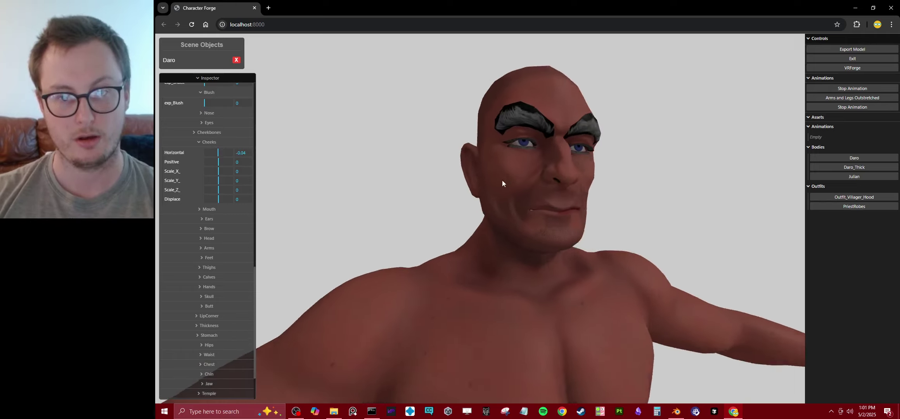
left_click_drag(223, 153, 222, 153)
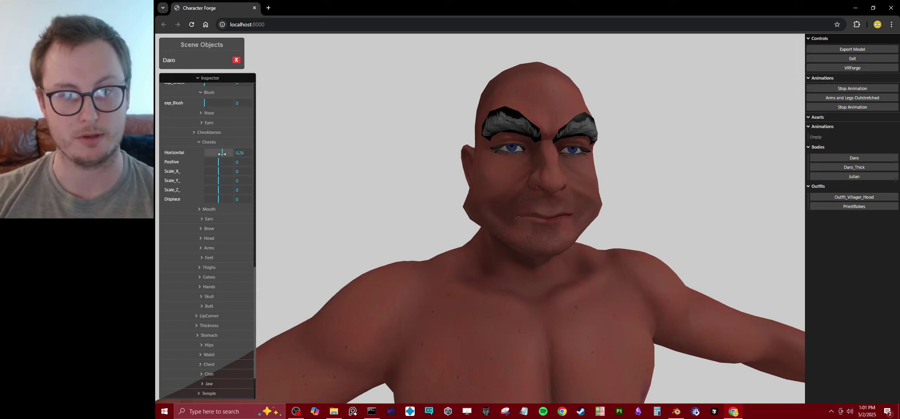